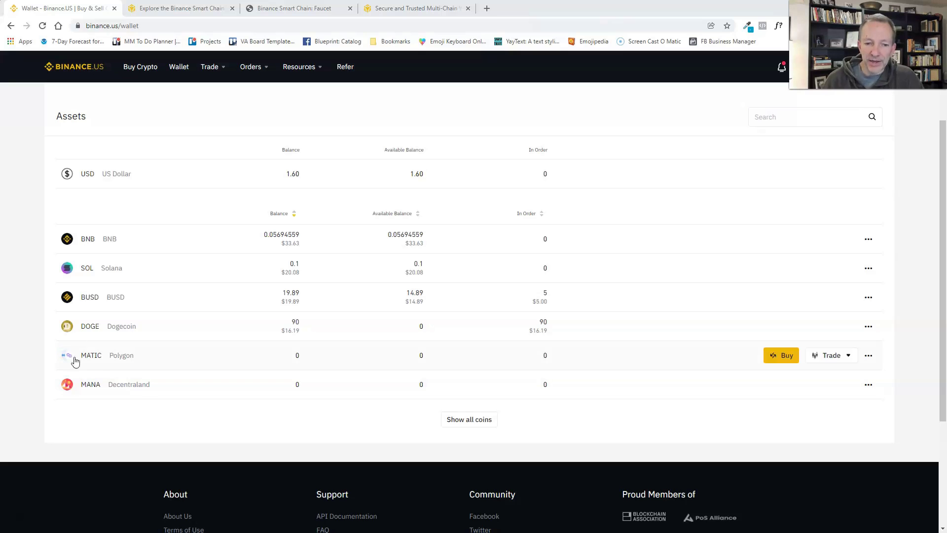
left_click(136, 240)
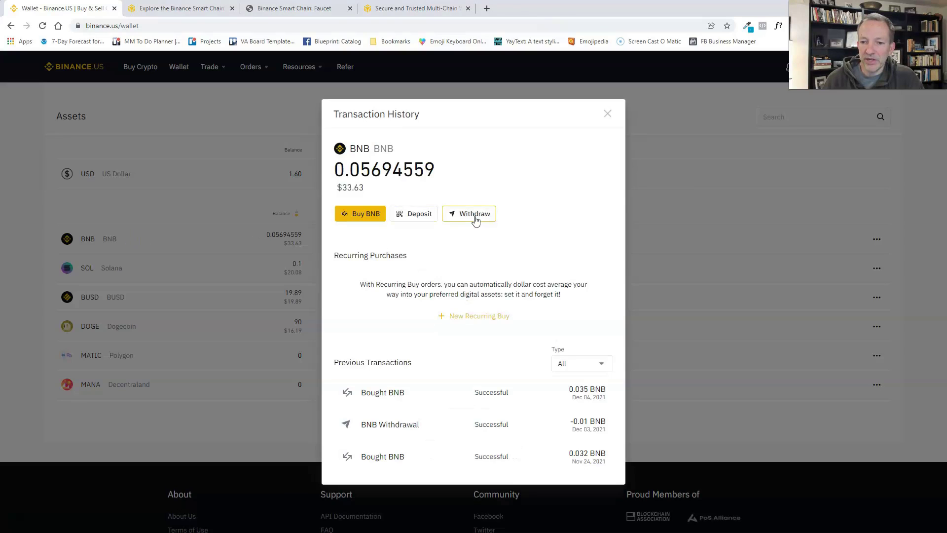
left_click(473, 214)
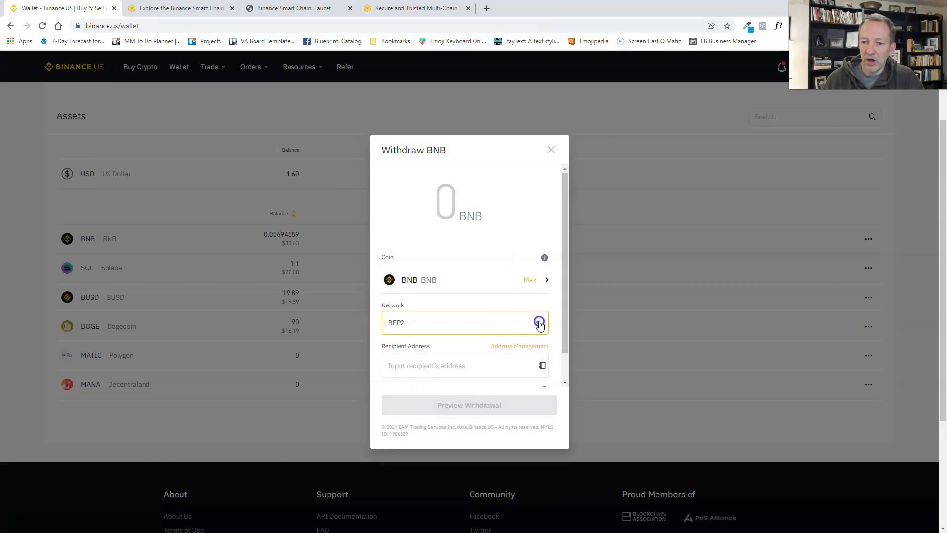
left_click(537, 321)
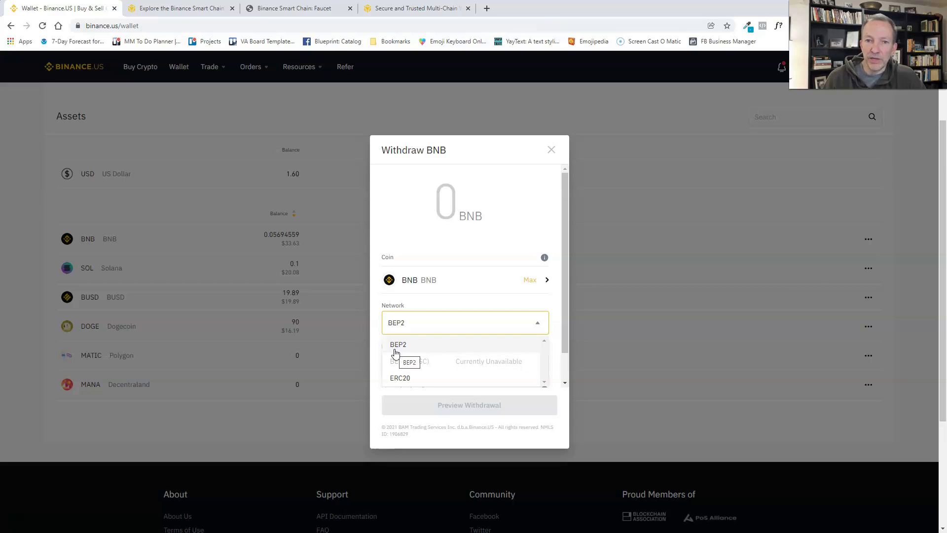
left_click(551, 149)
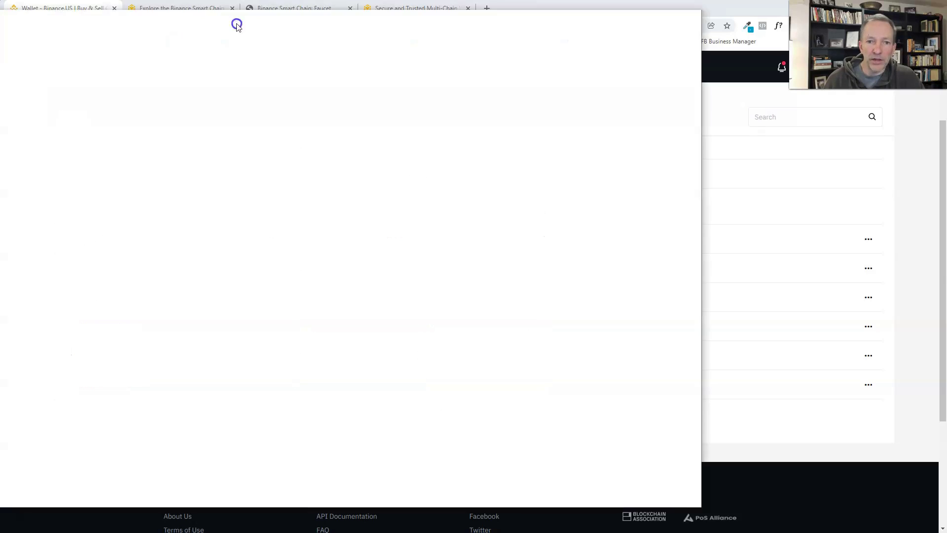
- Scroll to the top of the Crosschain FAQ and highlight the two 0.004BNB fee amounts
scroll(345, 247, "up", 7)
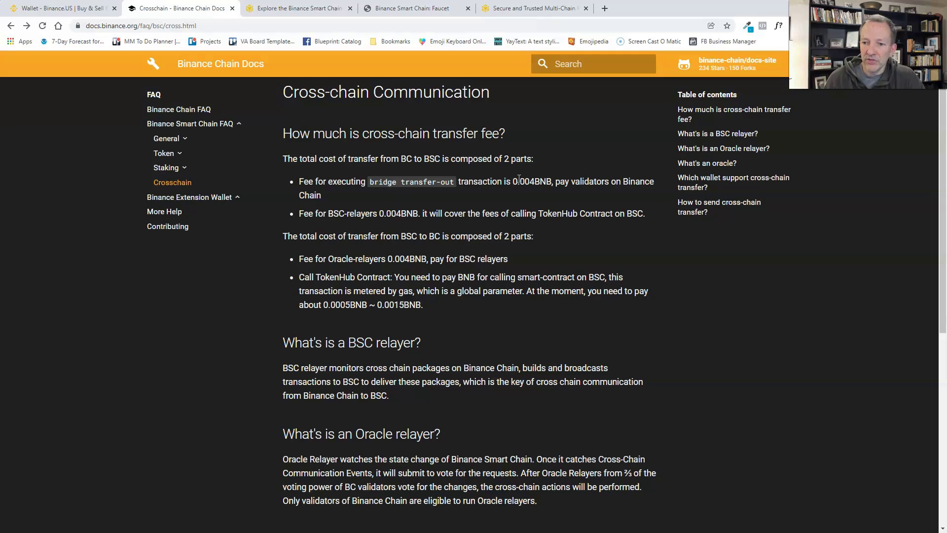
left_click_drag(513, 181, 554, 183)
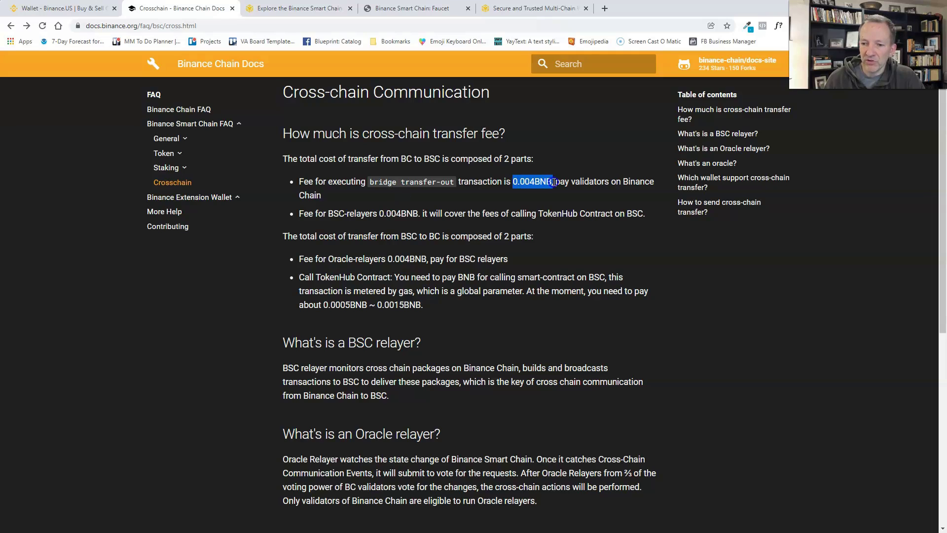
left_click_drag(380, 213, 427, 214)
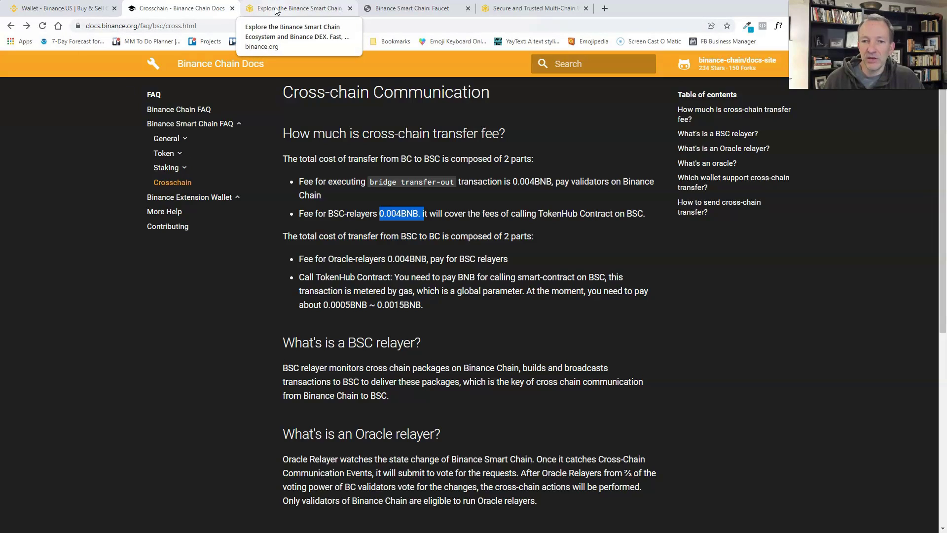
left_click(405, 8)
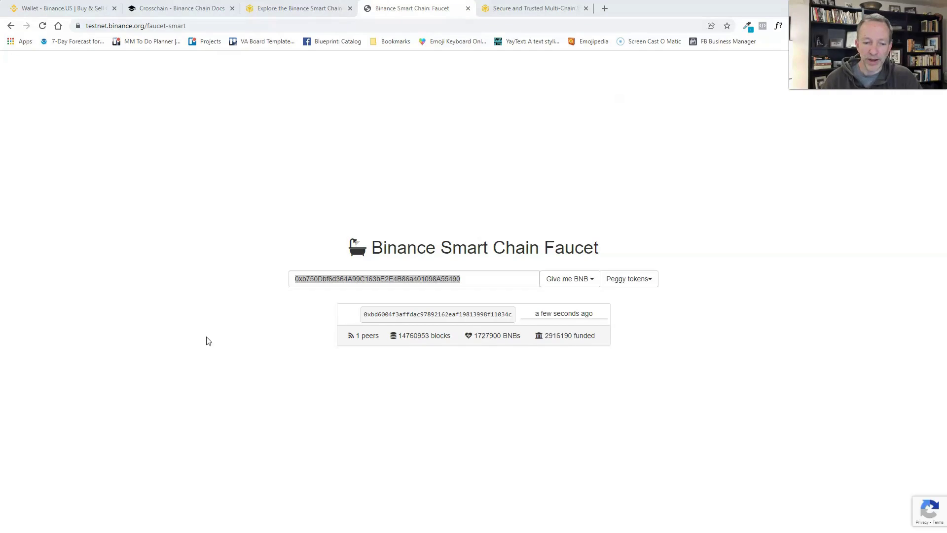
- Open the Binance Wallet extension next to the faucet page
left_click(889, 27)
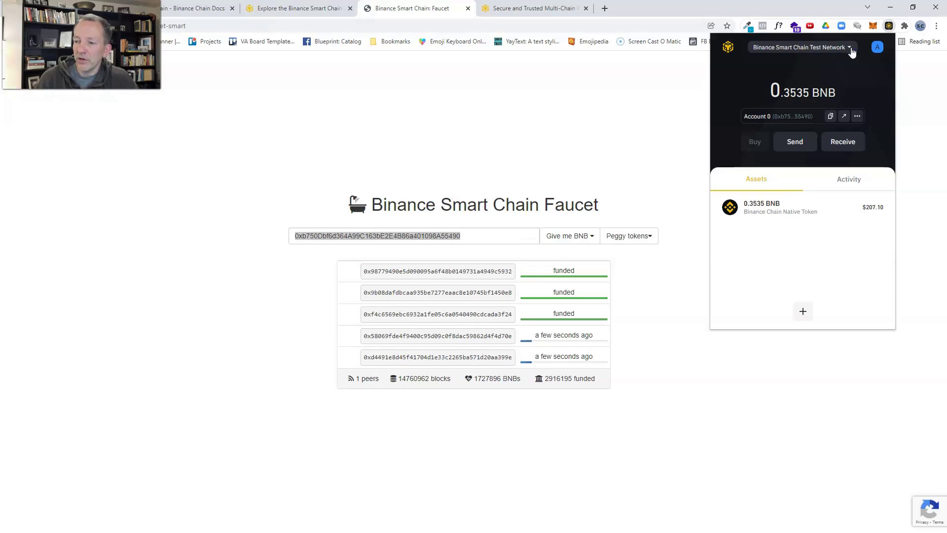
- Keep Binance Smart Chain Test Network selected in the wallet and close the wallet popup
left_click(850, 47)
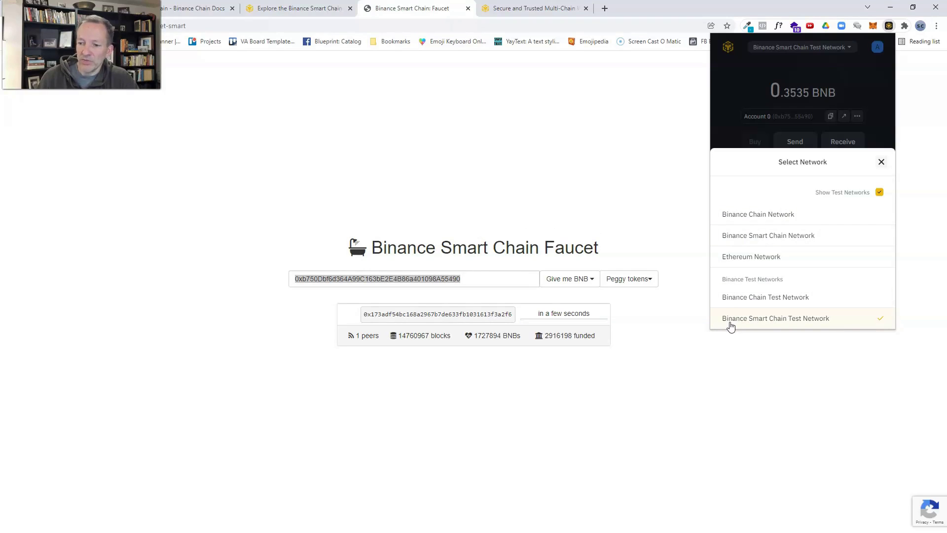
left_click(807, 319)
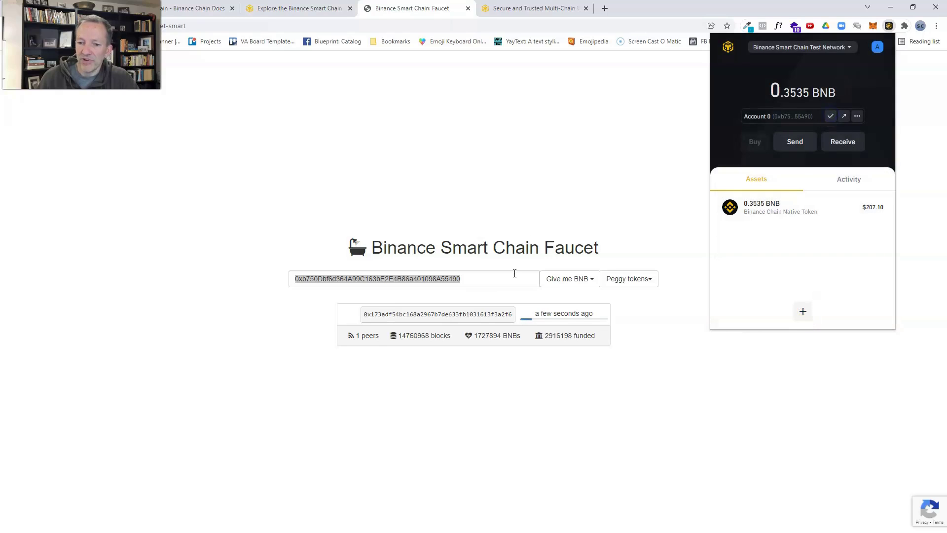
left_click(246, 222)
double_click(463, 278)
key("ctrl+c")
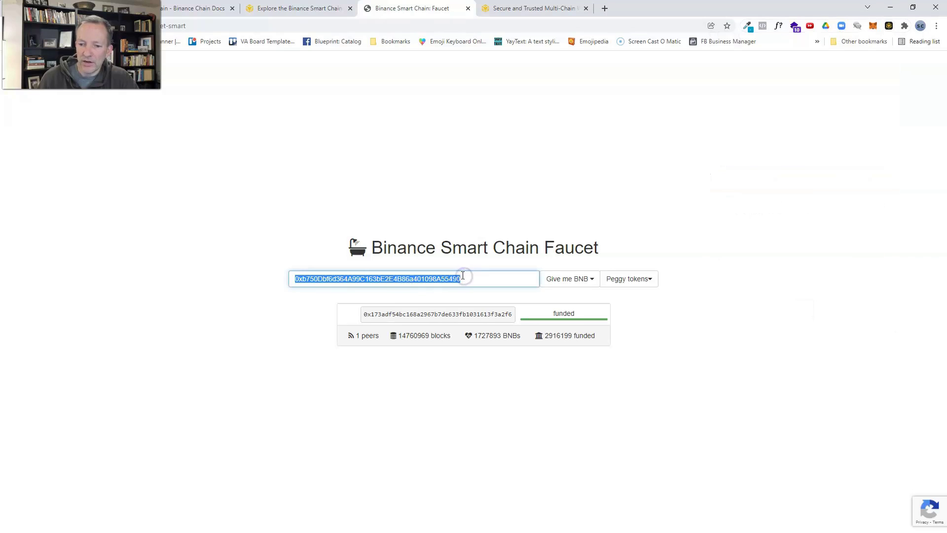
- Replace the faucet address with the pasted wallet address and request 1 BNB
key("BackSpace")
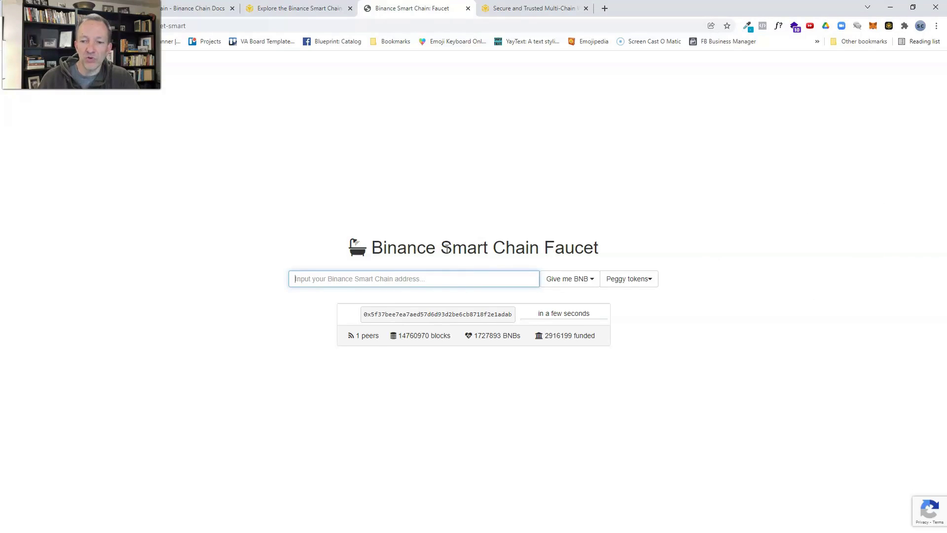
left_click(378, 277)
key("ctrl+v")
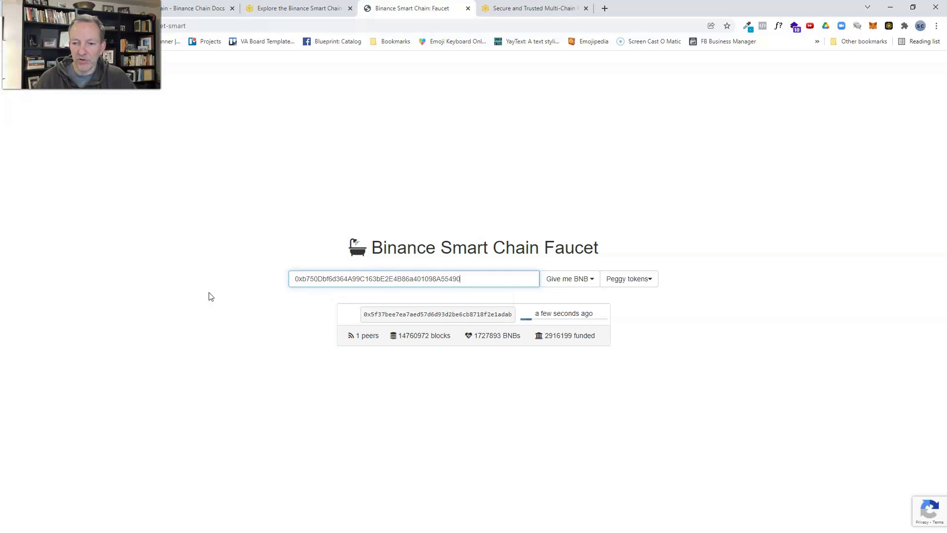
left_click(567, 279)
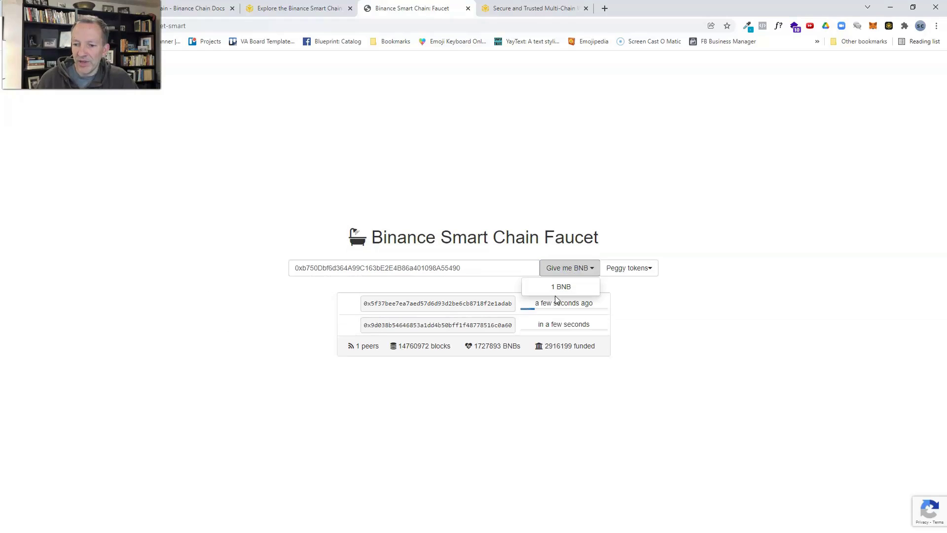
left_click(560, 296)
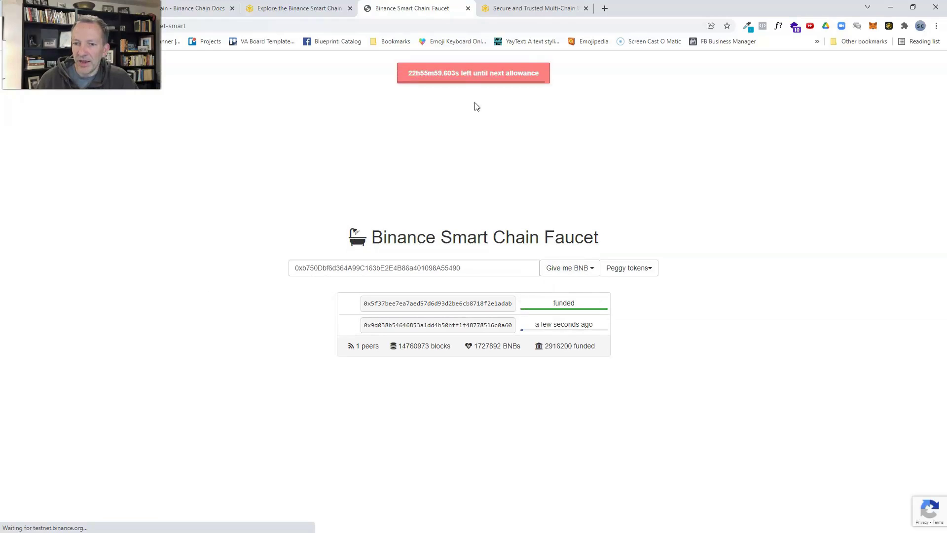
left_click(592, 283)
left_click(563, 299)
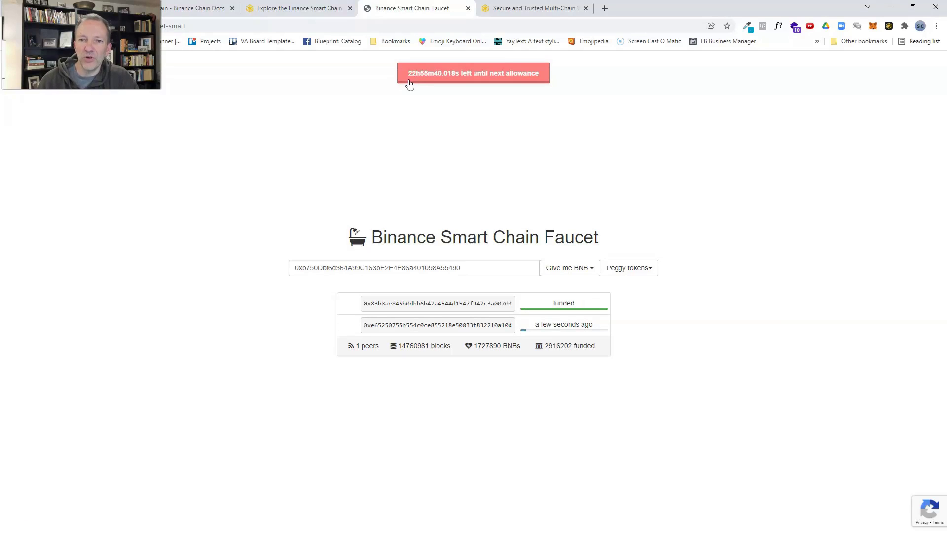
left_click(514, 8)
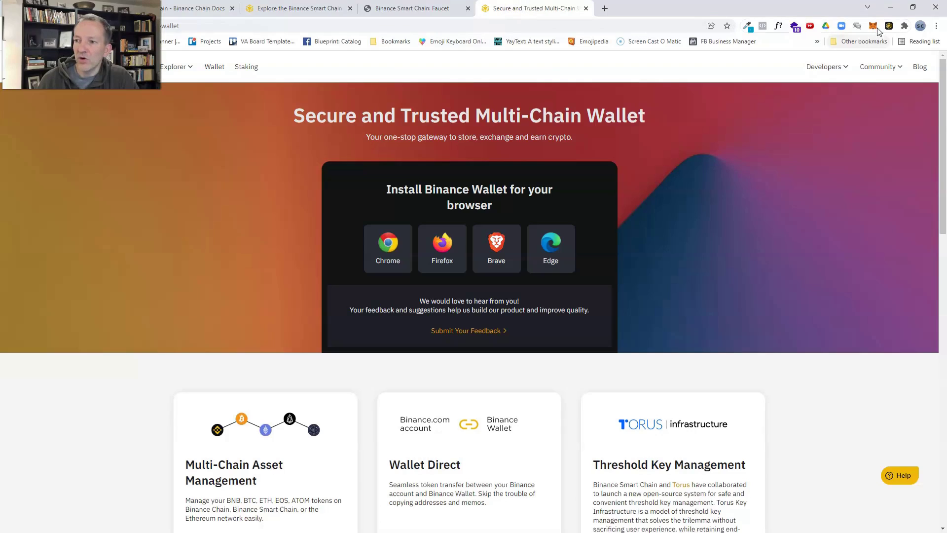
- Open the wallet's BNB asset and start a Send with 0.35347928 BNB available
left_click(890, 25)
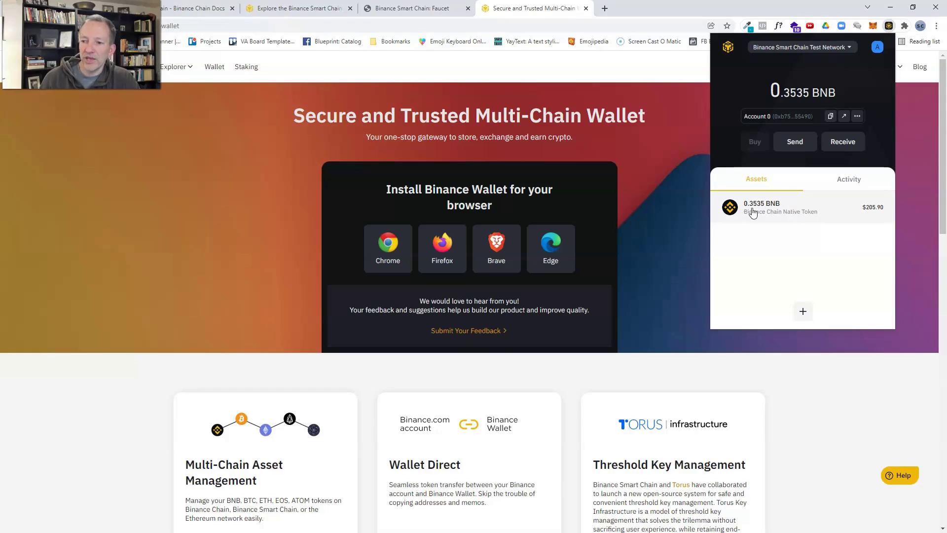
left_click(752, 211)
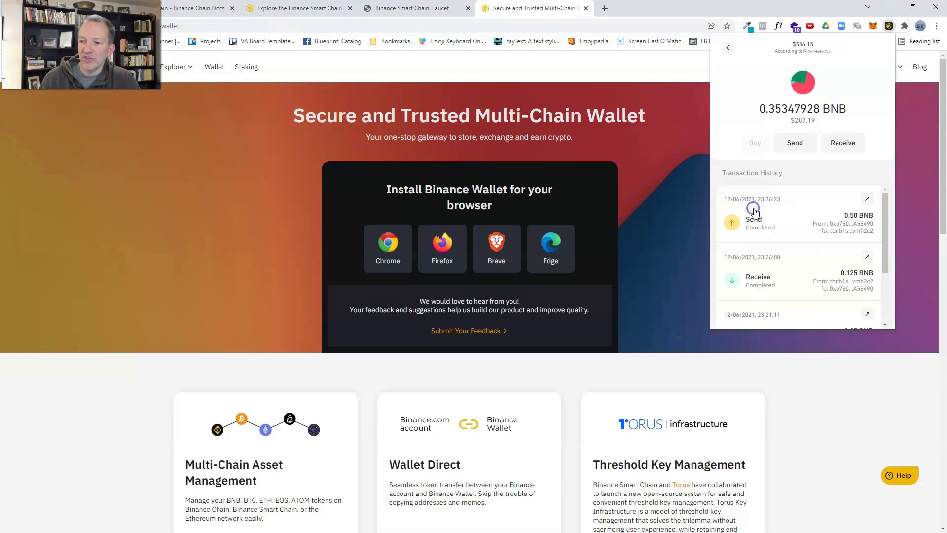
left_click(794, 147)
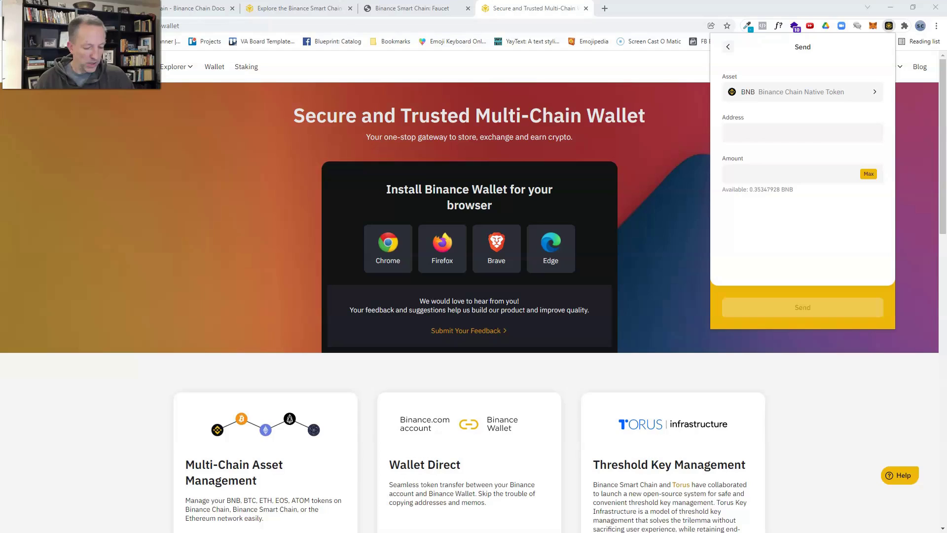
- Send 0.2 BNB to the pasted Binance Chain testnet address, accepting the 0.015 BNB fee
left_click(802, 133)
type("tbnb1s6s4sscwyjrnc0hrh8mzf32z2h8pcxnrvmh2c2")
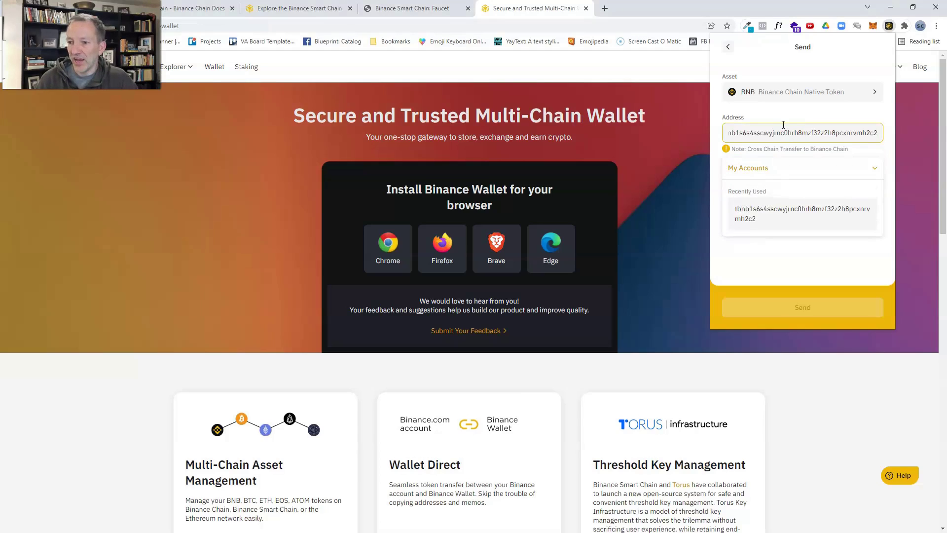
left_click(742, 186)
type(".2")
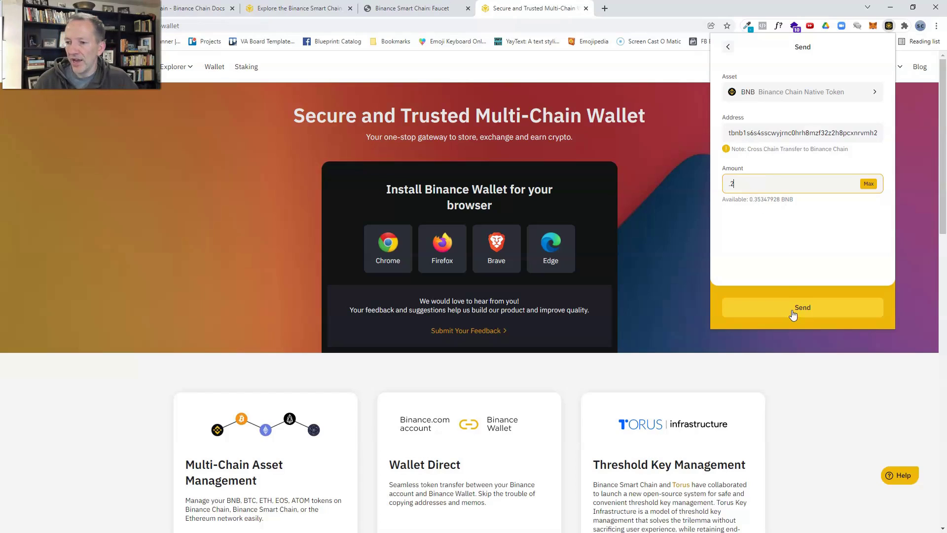
left_click(792, 315)
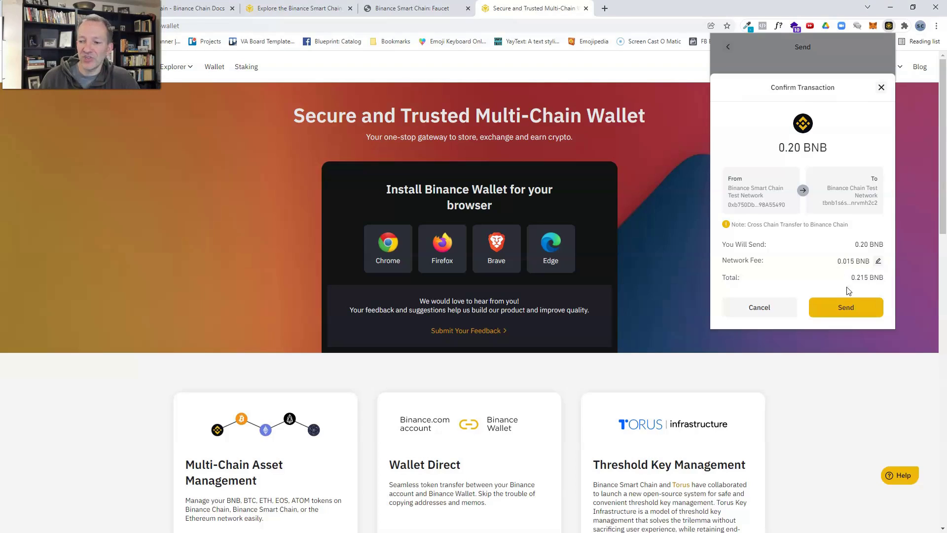
left_click(845, 308)
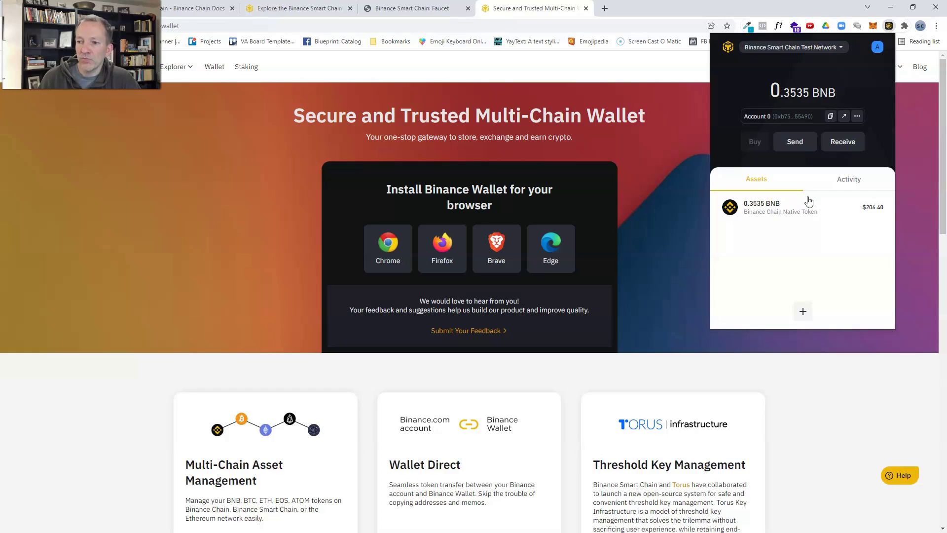
- Switch to Binance Chain Test Network and open the 0.20 BNB receive from its history
left_click(844, 48)
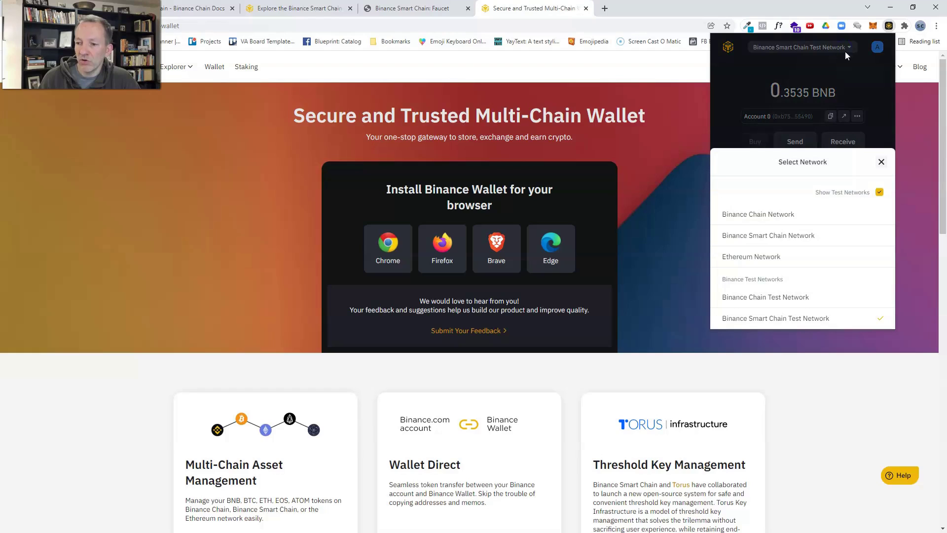
left_click(759, 299)
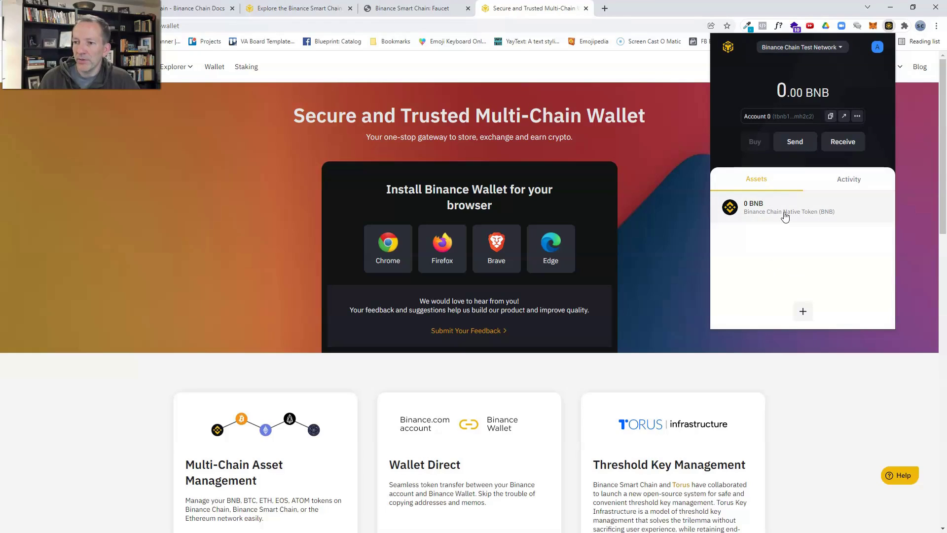
left_click(785, 217)
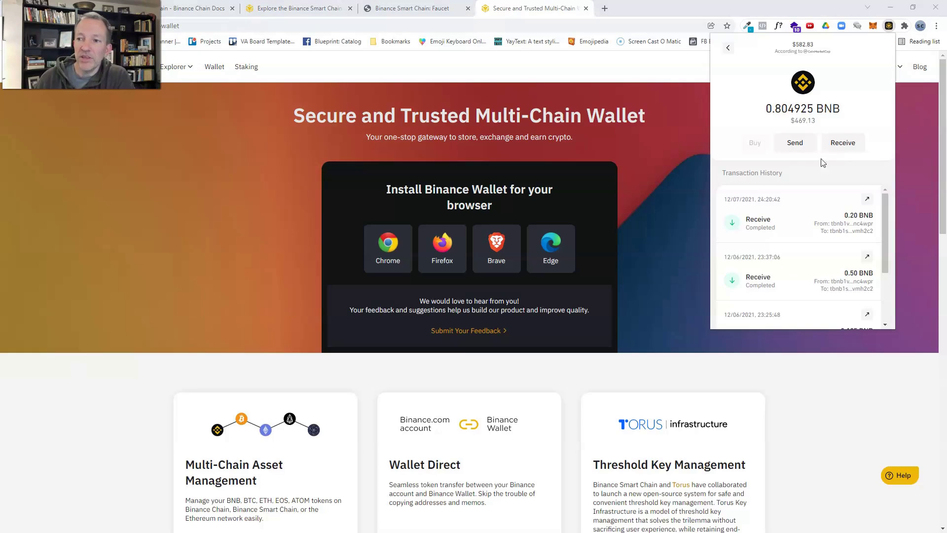
left_click_drag(847, 39, 723, 58)
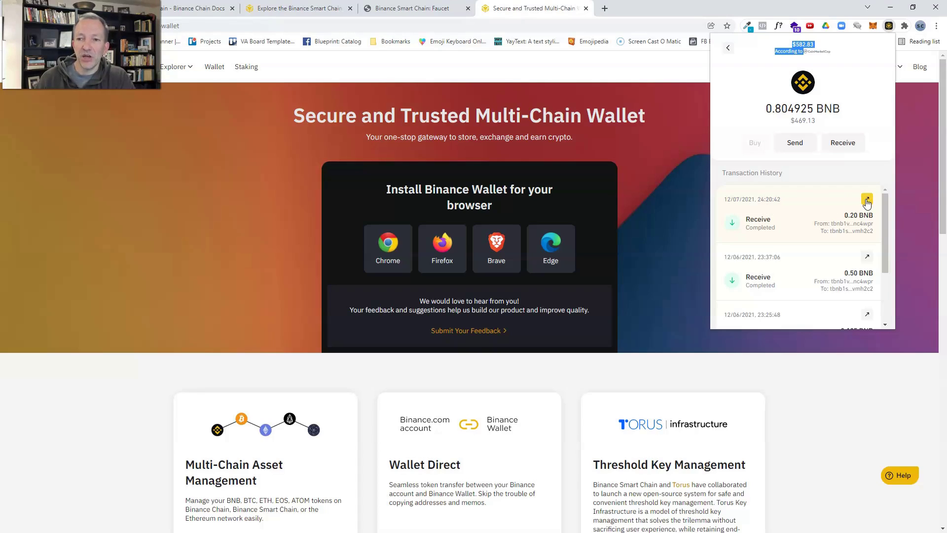
left_click(867, 201)
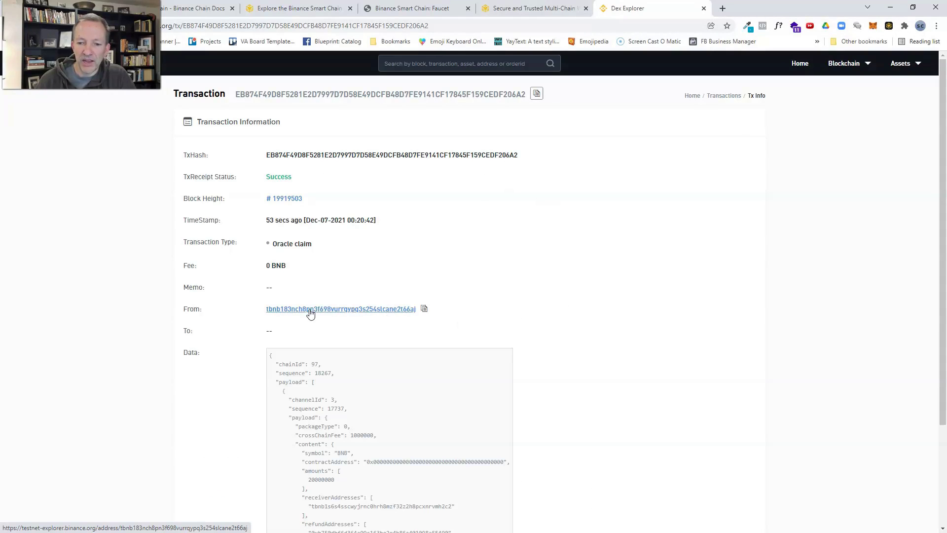
- Copy the sender address from the explorer's transaction details, then reopen the wallet
left_click(423, 309)
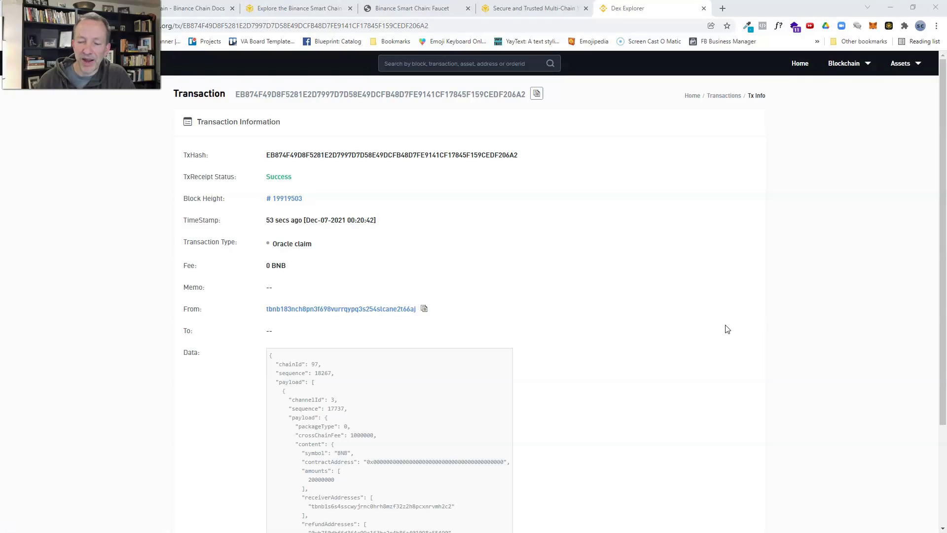
left_click(691, 320)
scroll(787, 295, "down", 3)
scroll(787, 295, "up", 3)
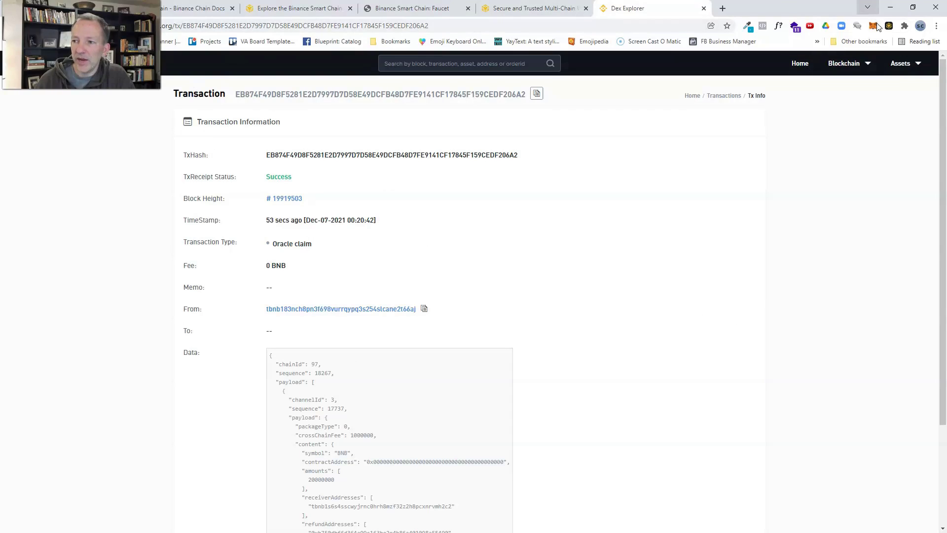
left_click(889, 26)
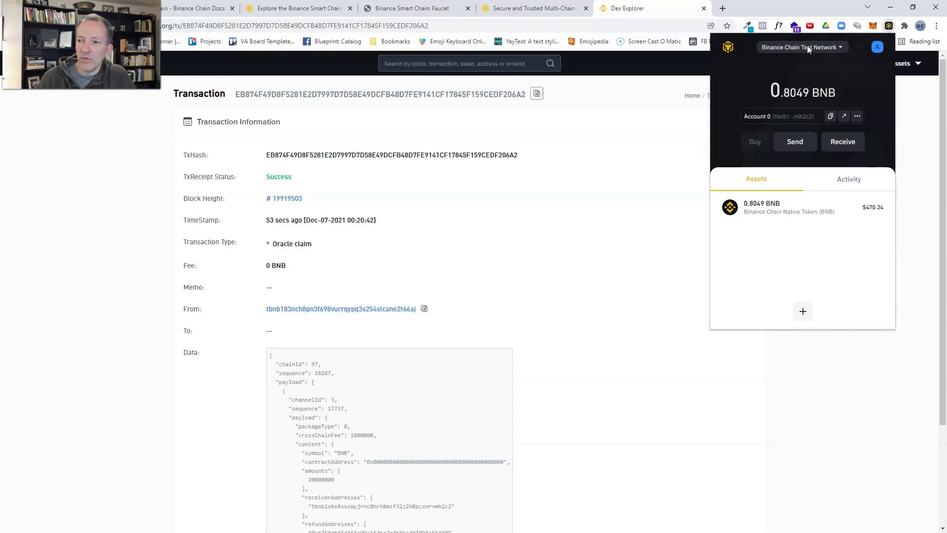
- Switch the wallet network to the Binance Smart Chain mainnet, which shows 0 BNB
left_click(811, 47)
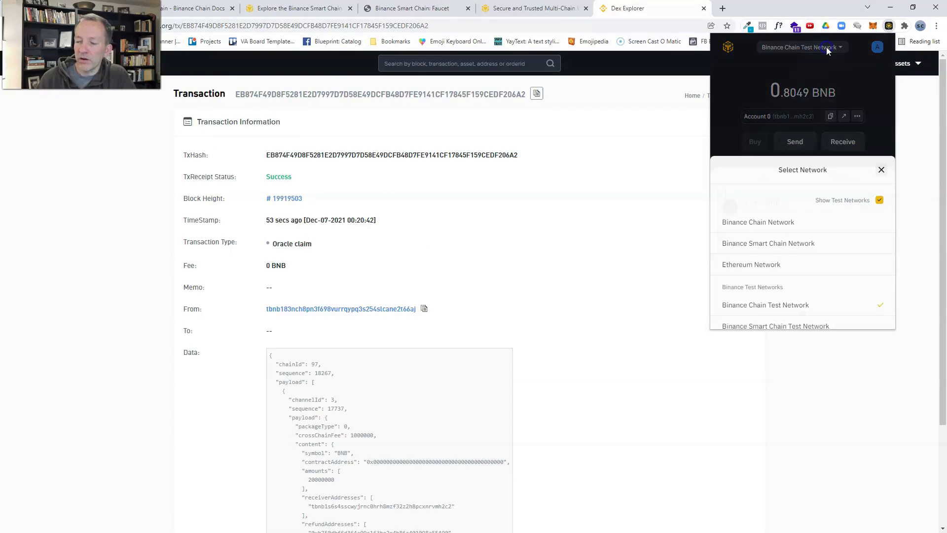
left_click(749, 238)
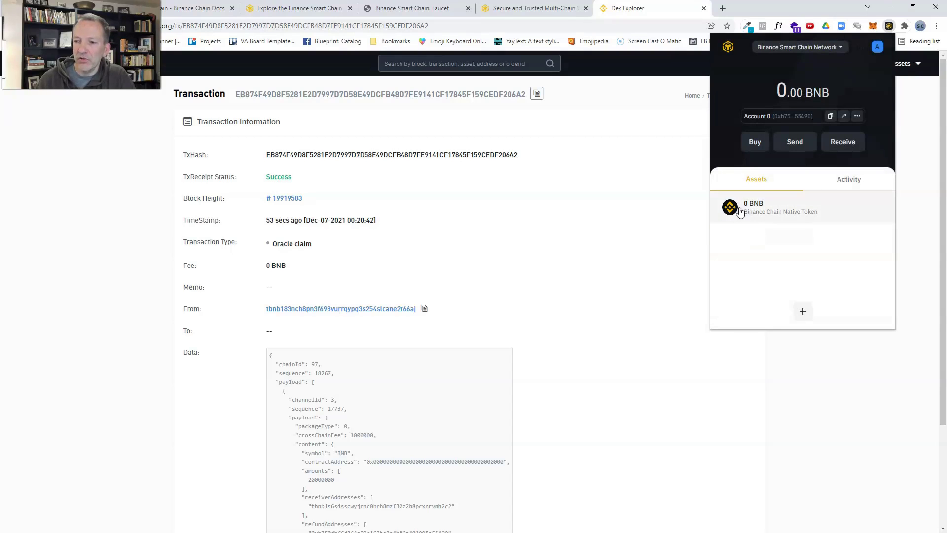